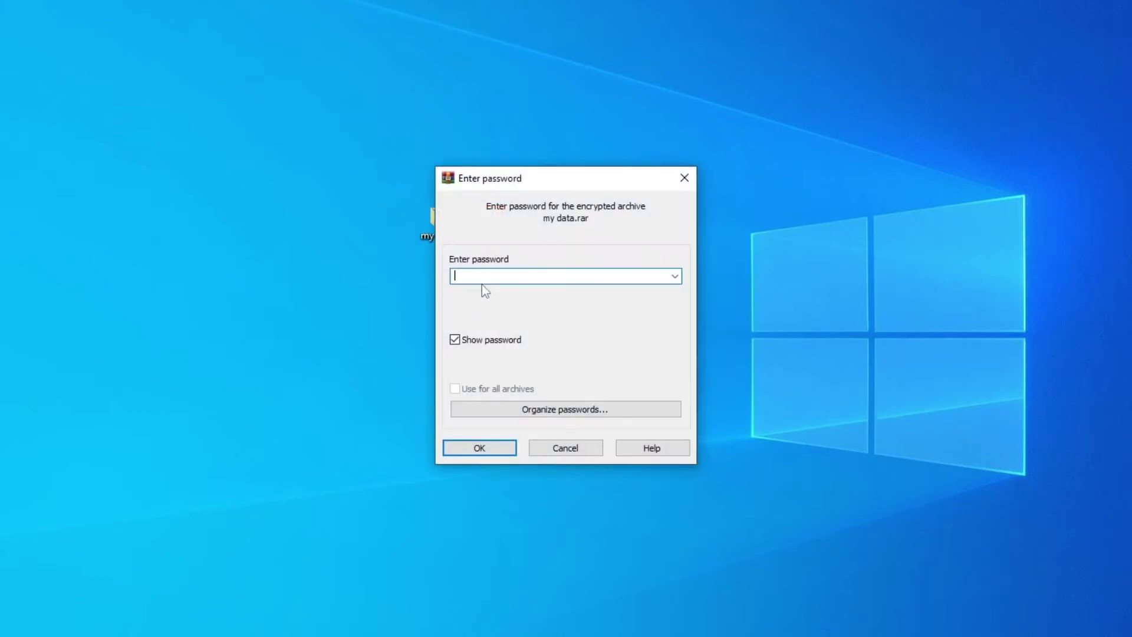
Step: Enter the archive password into the password prompt for my data.rar
{"action": "type", "text": "pass1234"}
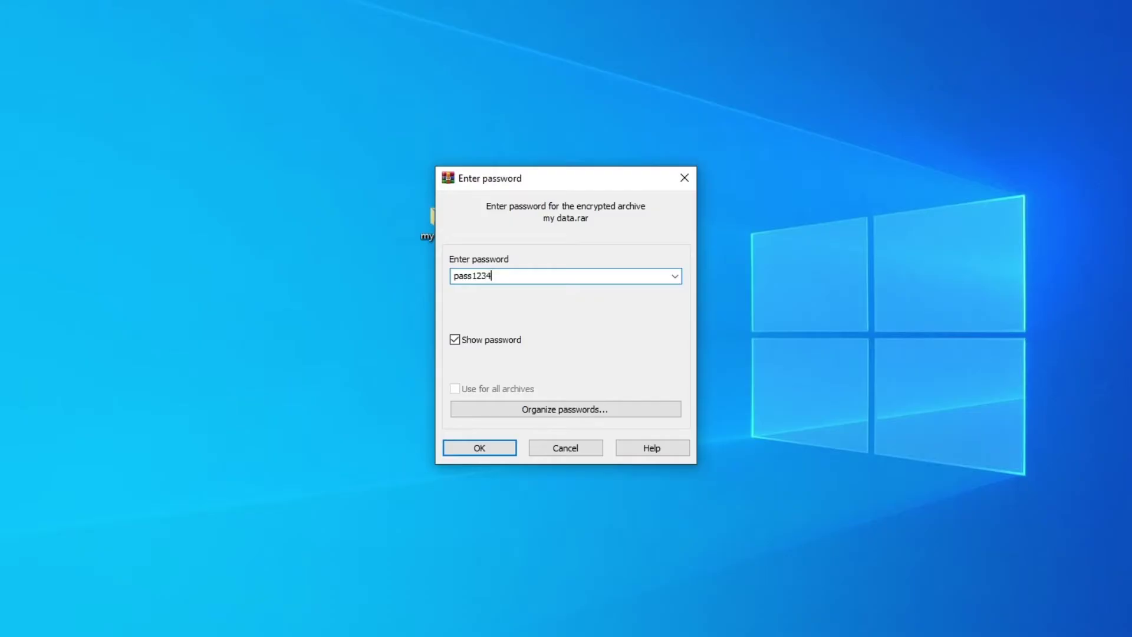
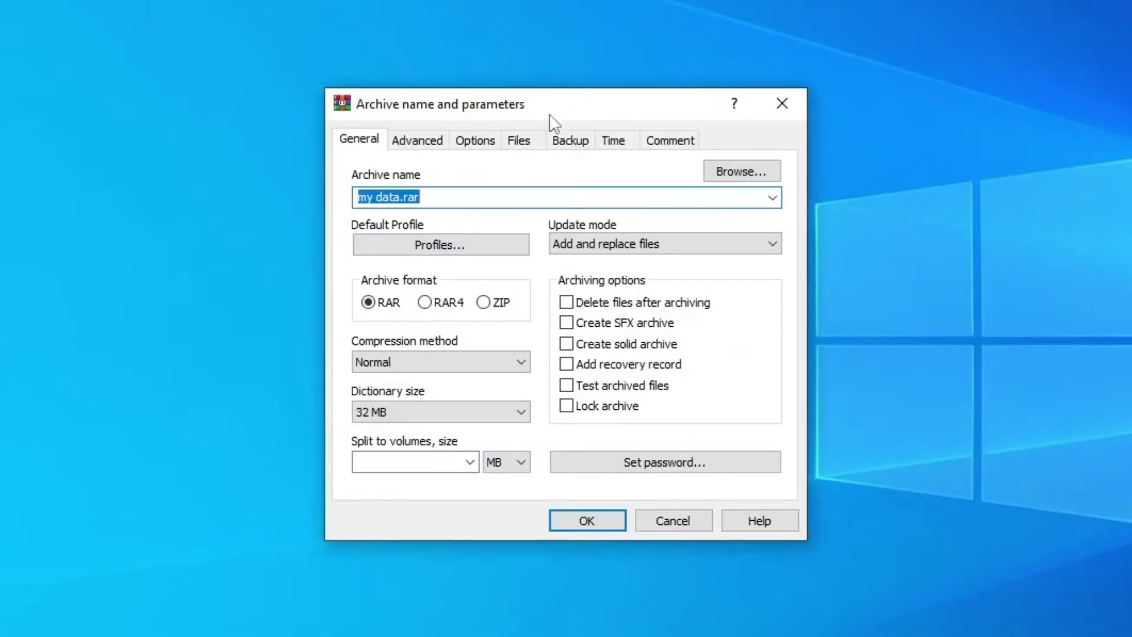
Step: Enable the Lock archive option in the my data.rar archive settings
{"action": "left_click_drag", "start_coordinate": [549, 114], "coordinate": [547, 78]}
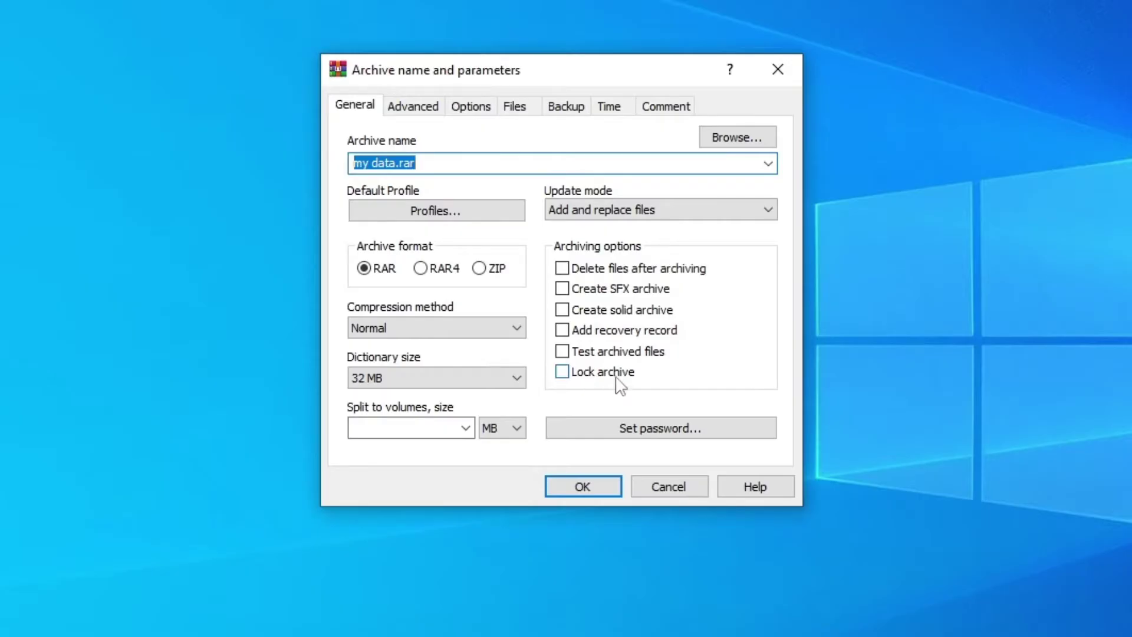
{"action": "left_click", "coordinate": [597, 371]}
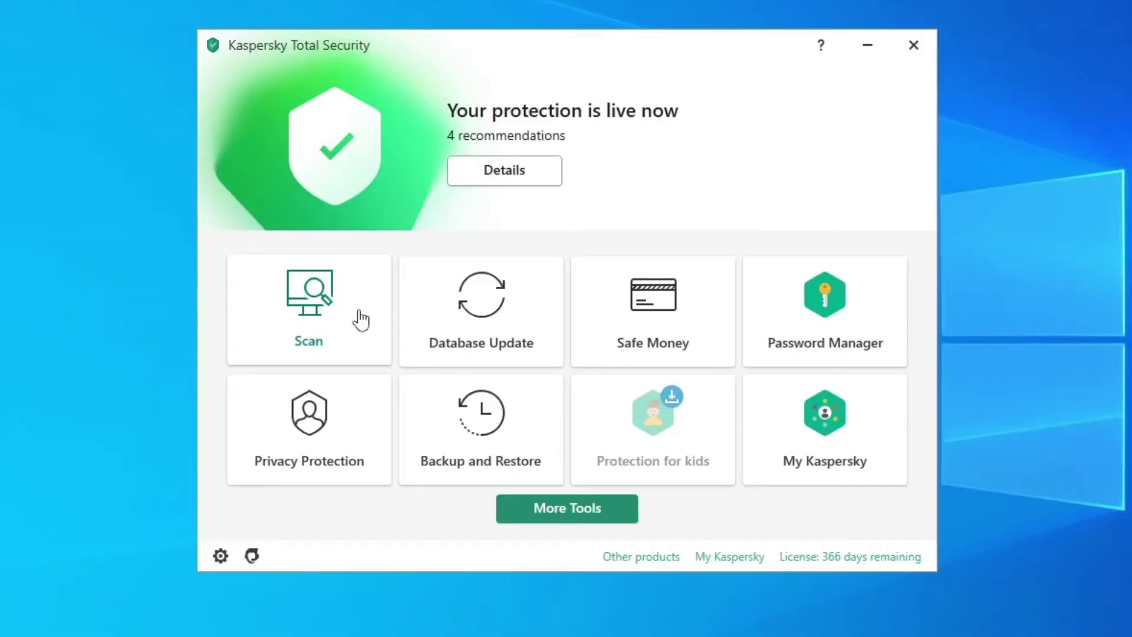
Step: Start a Kaspersky full computer scan, then run an antivirus database update
{"action": "left_click", "coordinate": [354, 319]}
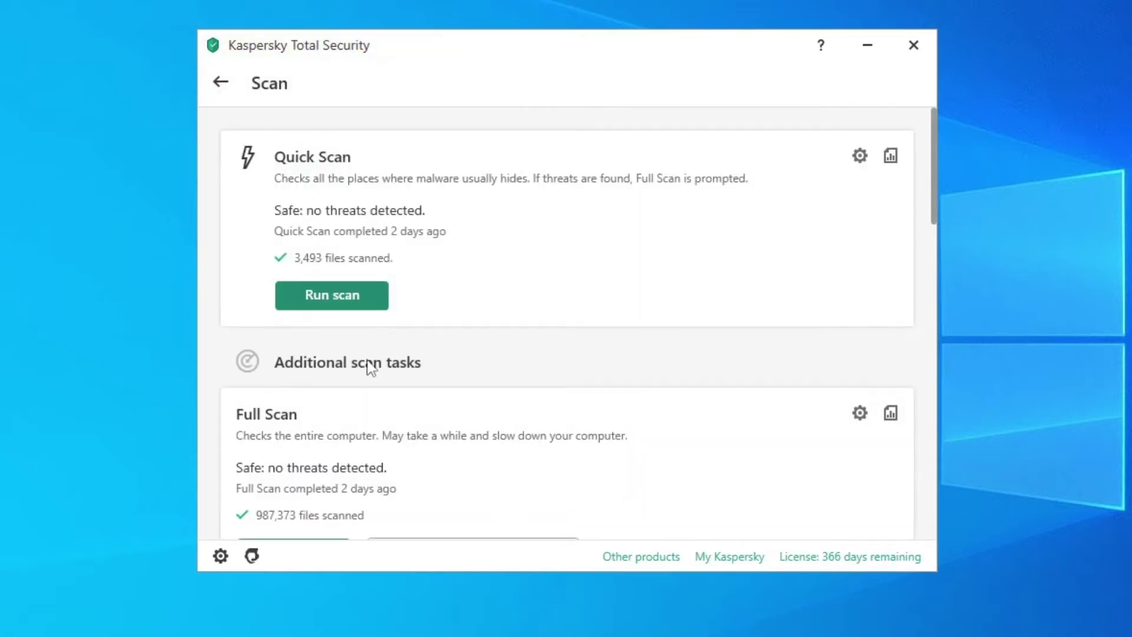
{"action": "scroll", "coordinate": [367, 369], "scroll_direction": "down", "scroll_amount": 3}
{"action": "left_click", "coordinate": [275, 424]}
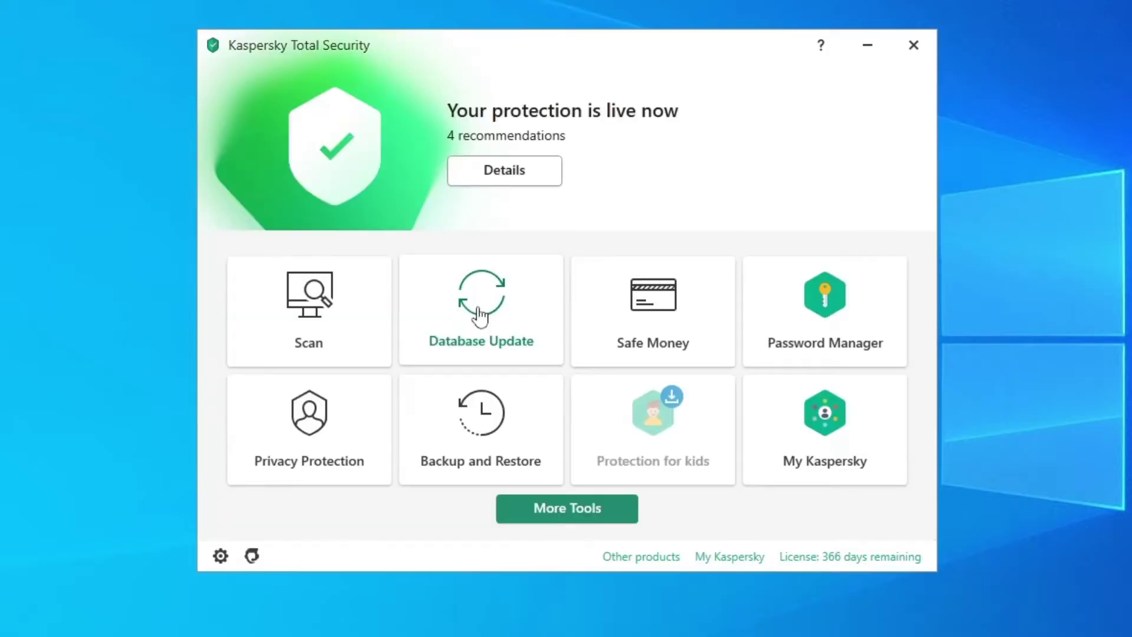
{"action": "left_click", "coordinate": [480, 316]}
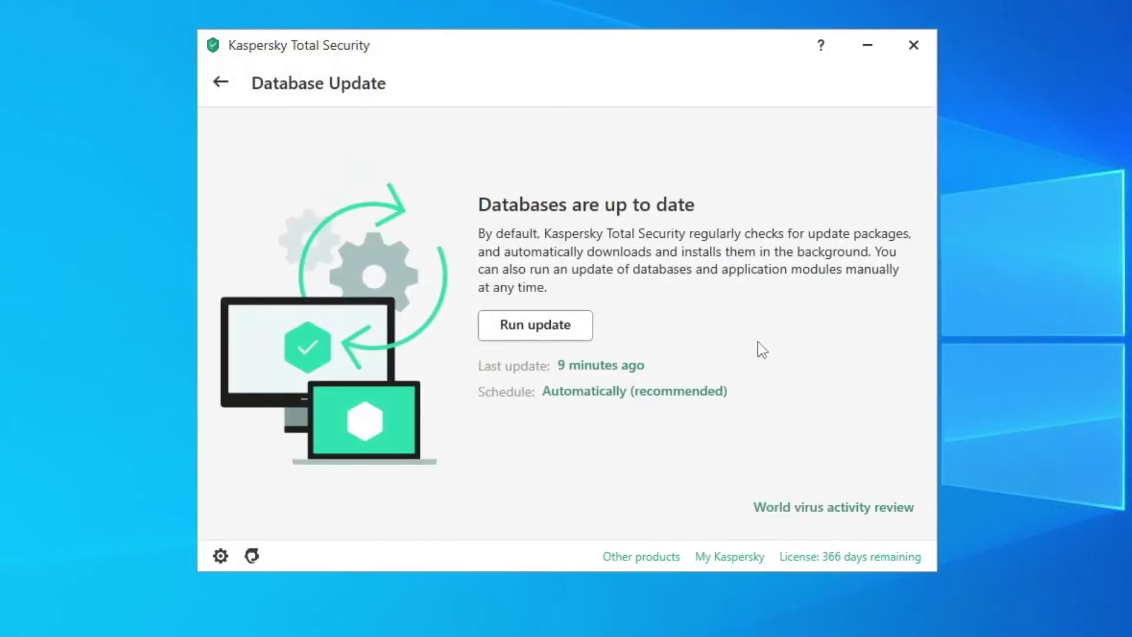
{"action": "left_click", "coordinate": [548, 340]}
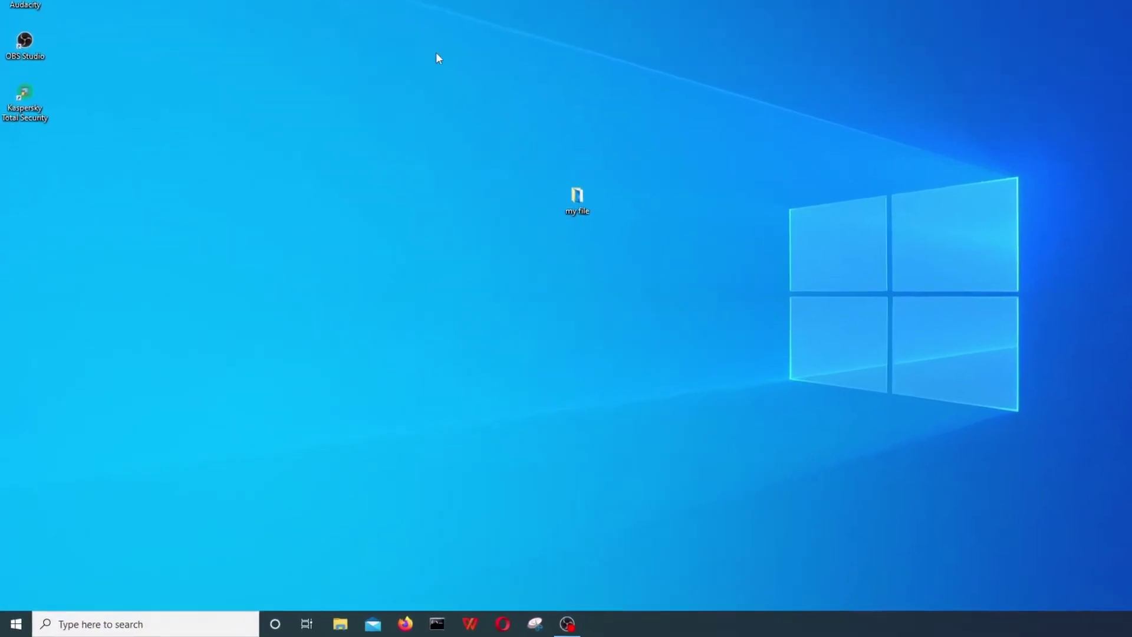
Step: Search Windows for 'winrar' from the taskbar search box
{"action": "left_click", "coordinate": [134, 627]}
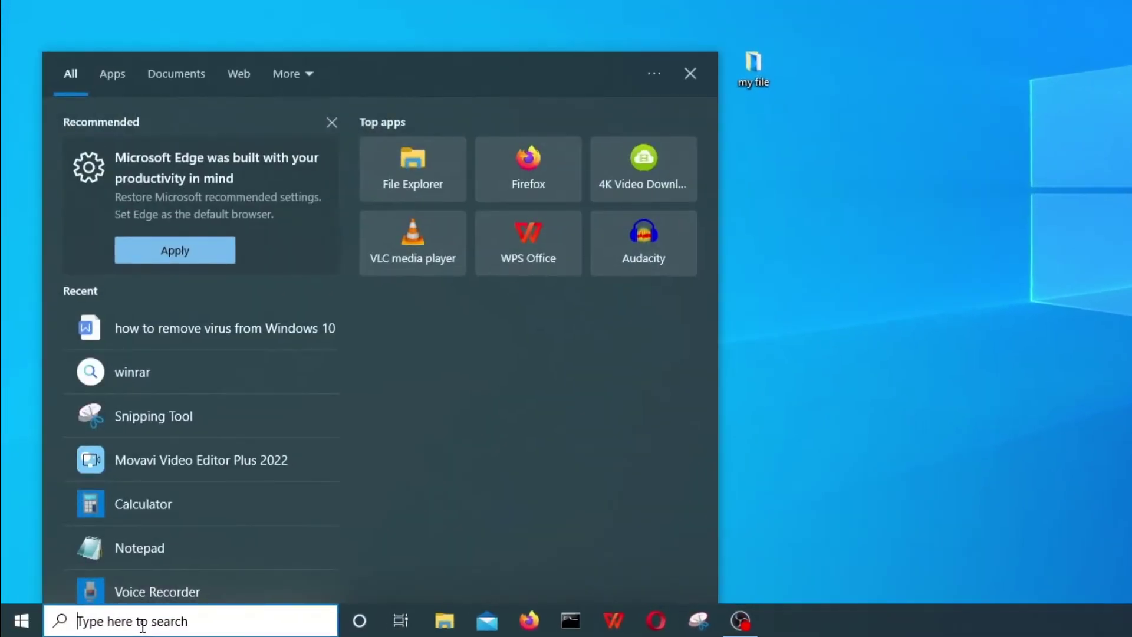
{"action": "type", "text": "winrar"}
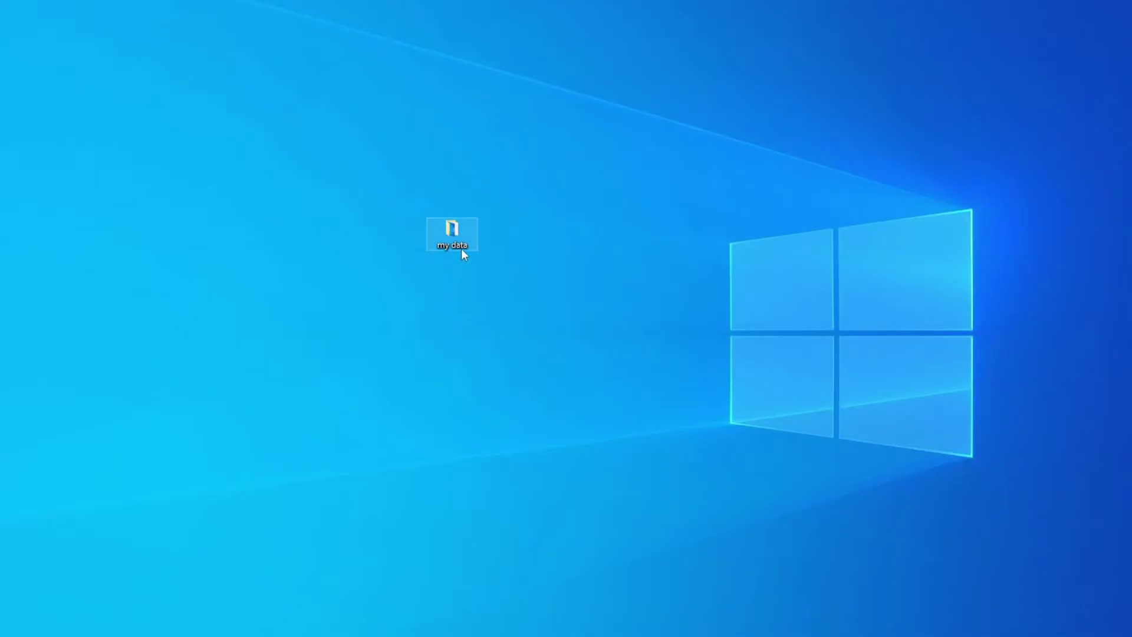
Step: Check the my data folder's two files, then choose Add to archive for the folder
{"action": "double_click", "coordinate": [452, 236]}
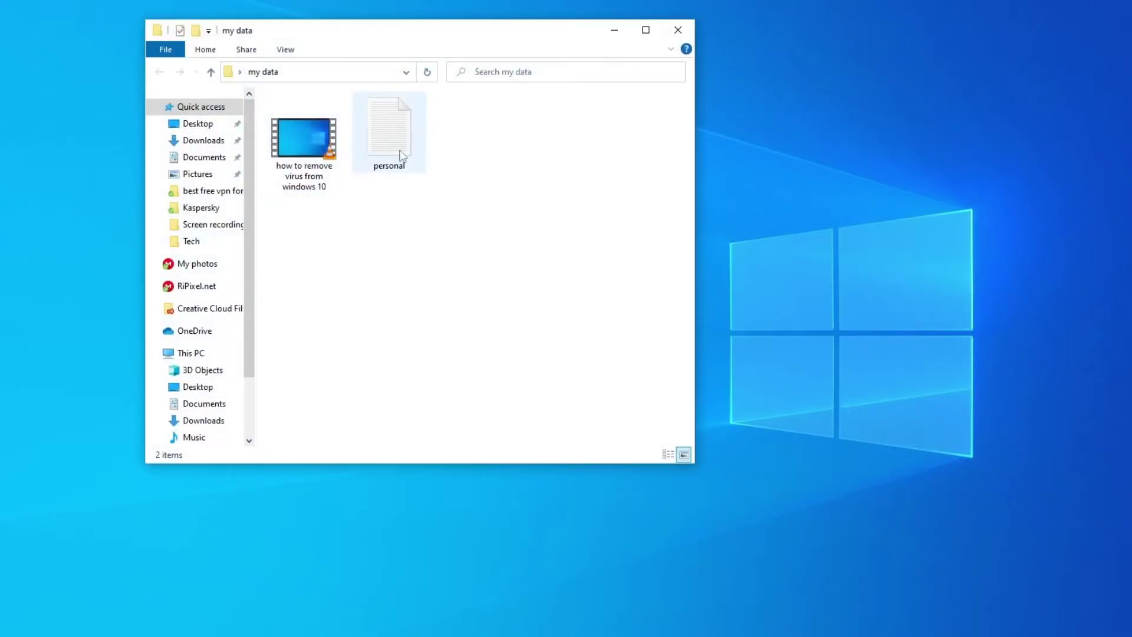
{"action": "left_click", "coordinate": [688, 33]}
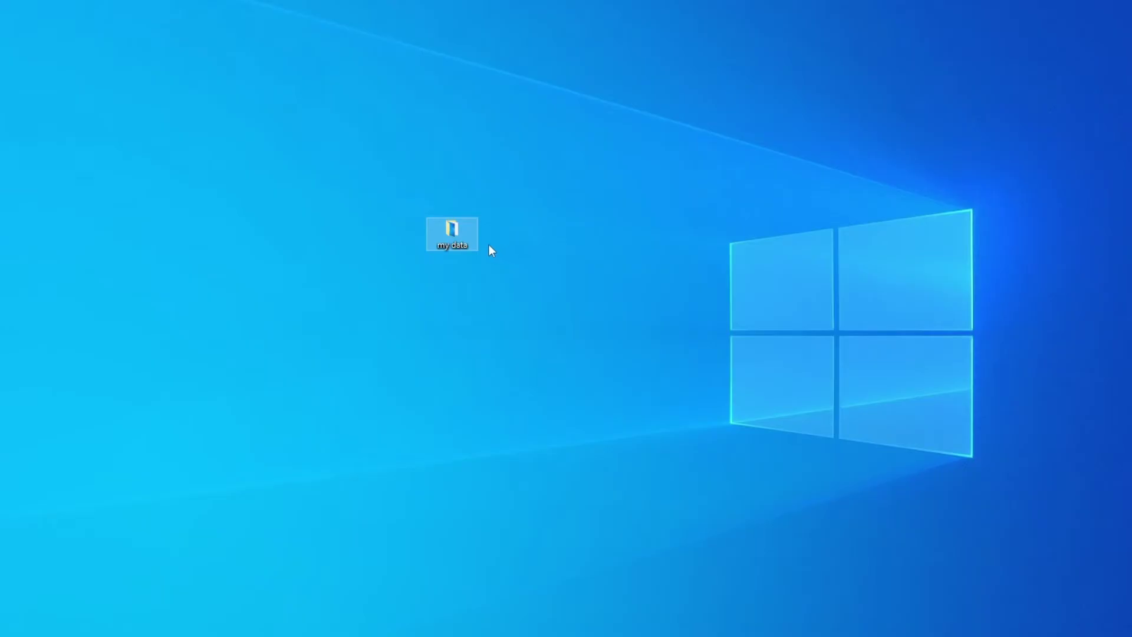
{"action": "right_click", "coordinate": [450, 234]}
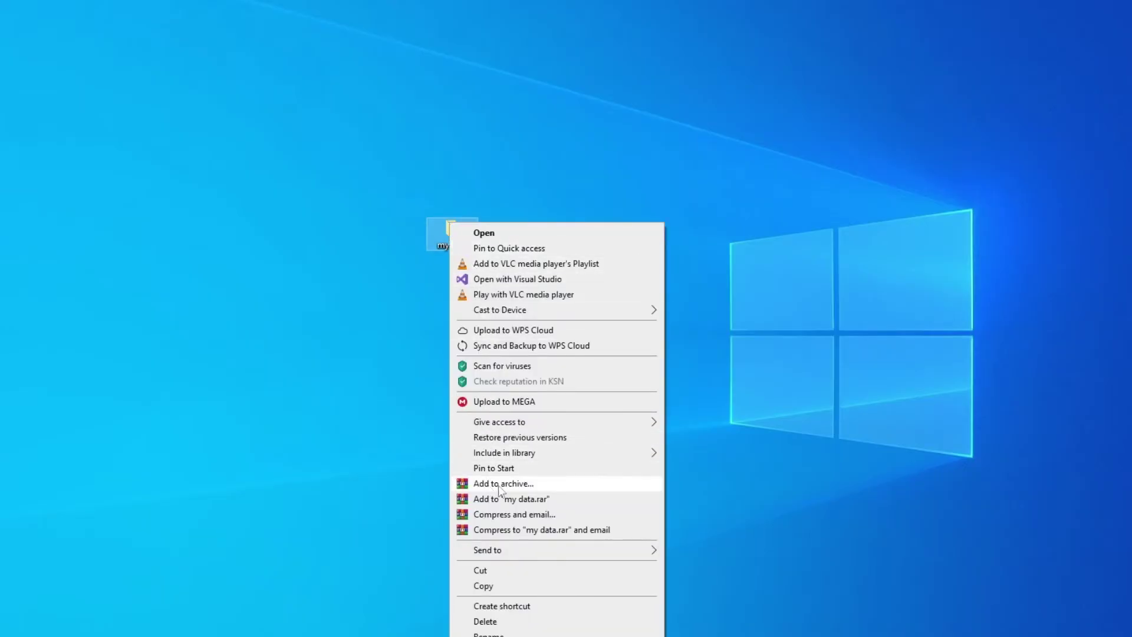
{"action": "left_click", "coordinate": [520, 486]}
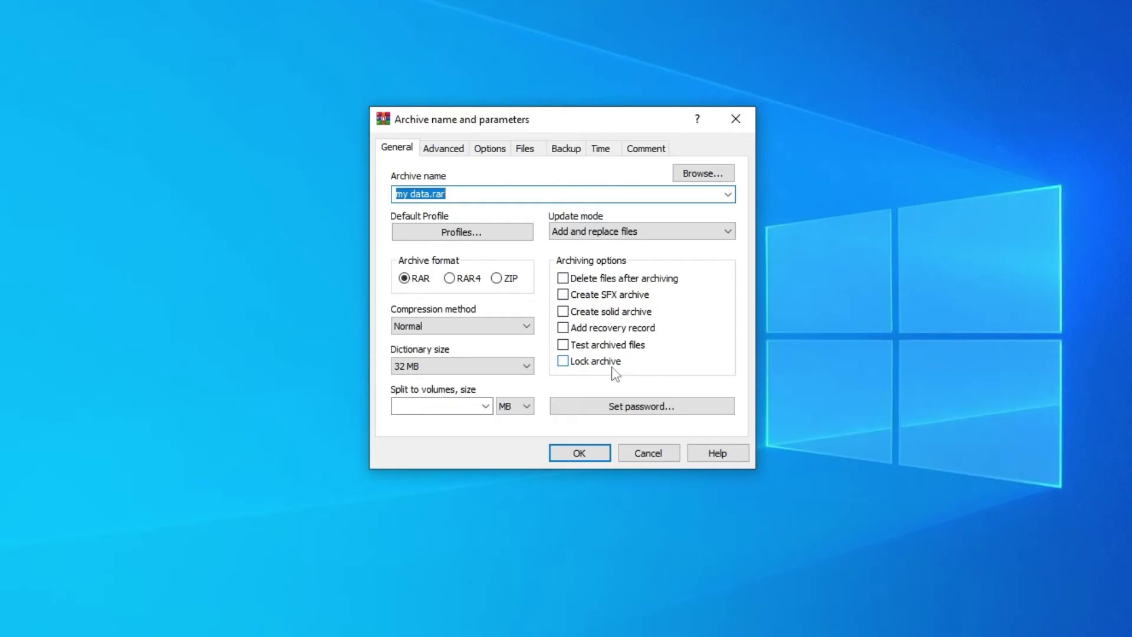
Step: Tick Lock archive and bring up the Enter password dialog
{"action": "left_click", "coordinate": [592, 362]}
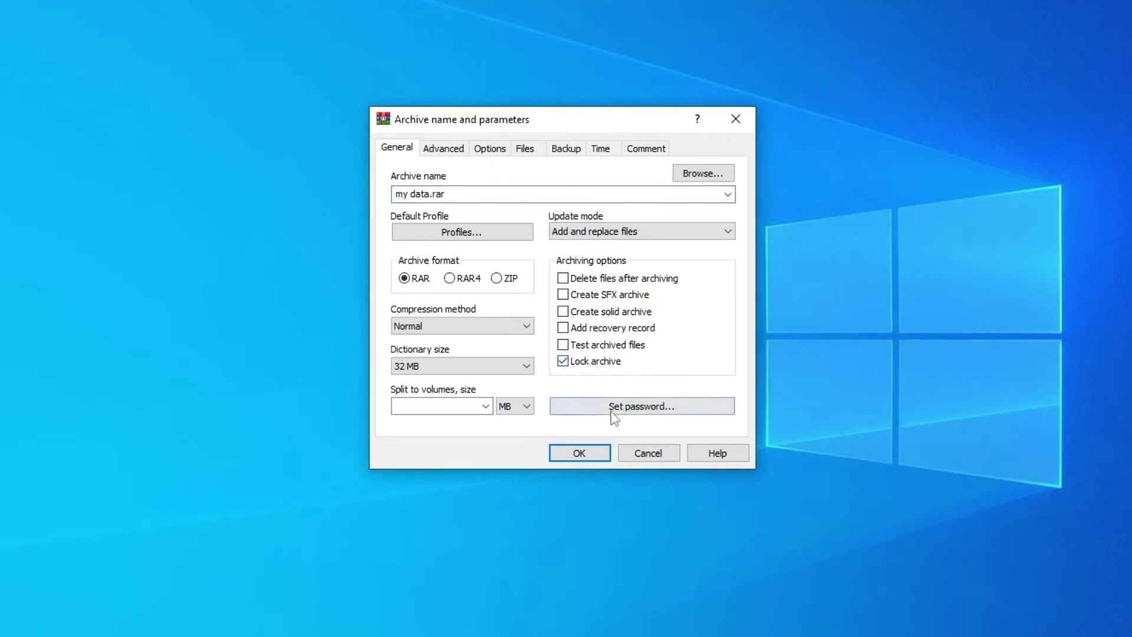
{"action": "left_click", "coordinate": [663, 413]}
{"action": "left_click_drag", "start_coordinate": [551, 144], "coordinate": [548, 131]}
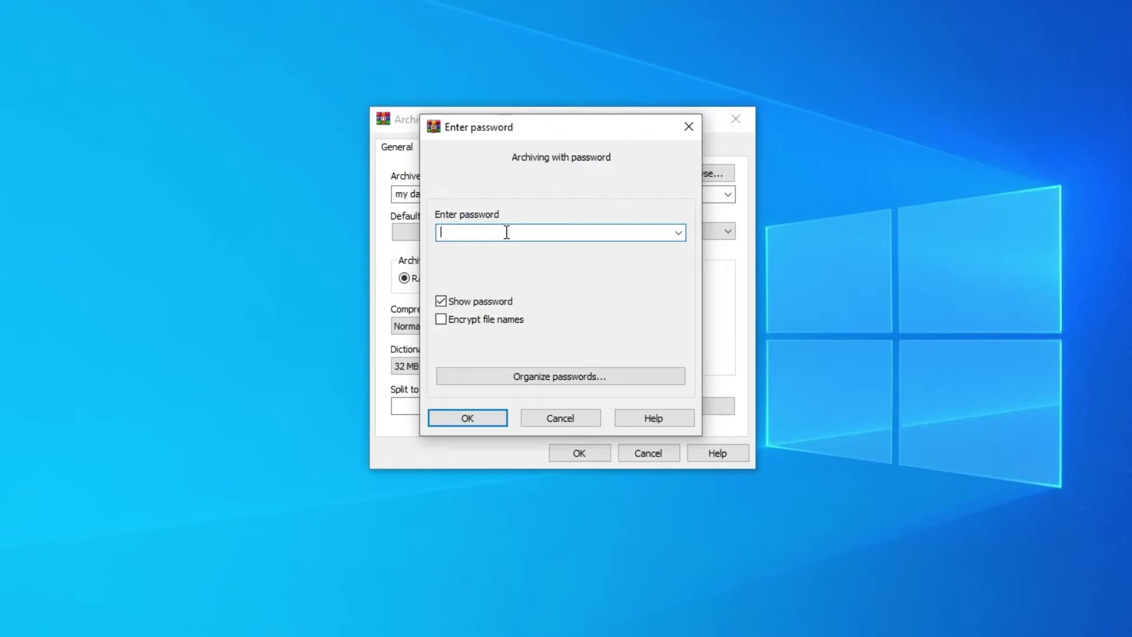
Step: Enter the archive password, enable Encrypt file names, and confirm
{"action": "type", "text": "pass123"}
{"action": "left_click", "coordinate": [484, 328]}
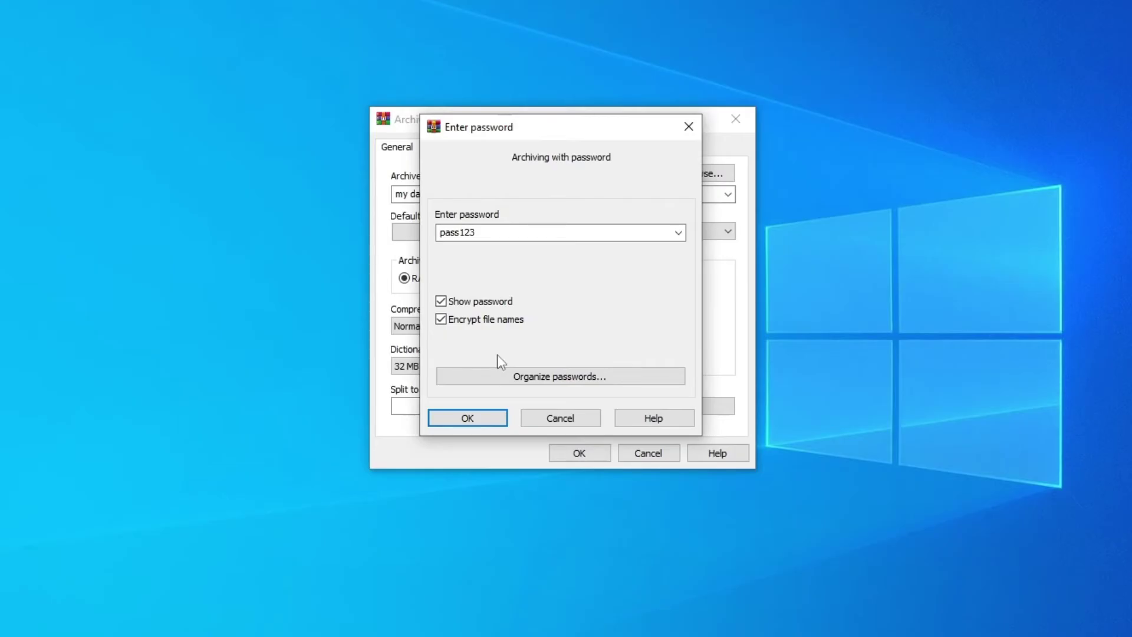
{"action": "left_click", "coordinate": [487, 417]}
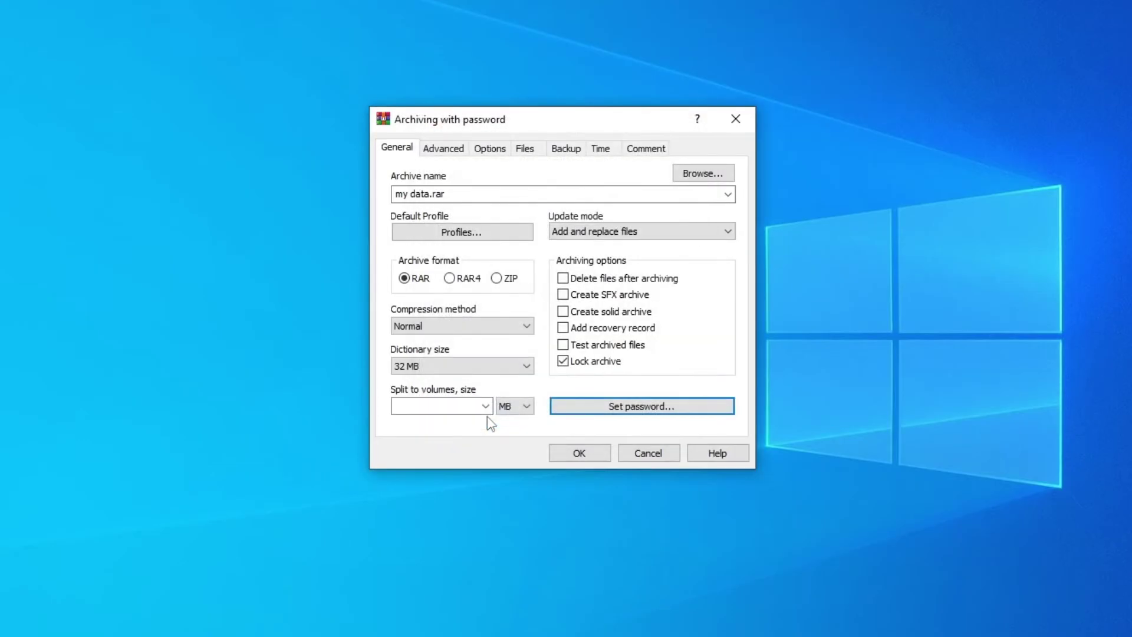
Step: Create my data.rar, then reopen it from the desktop using the correct password
{"action": "left_click", "coordinate": [589, 457]}
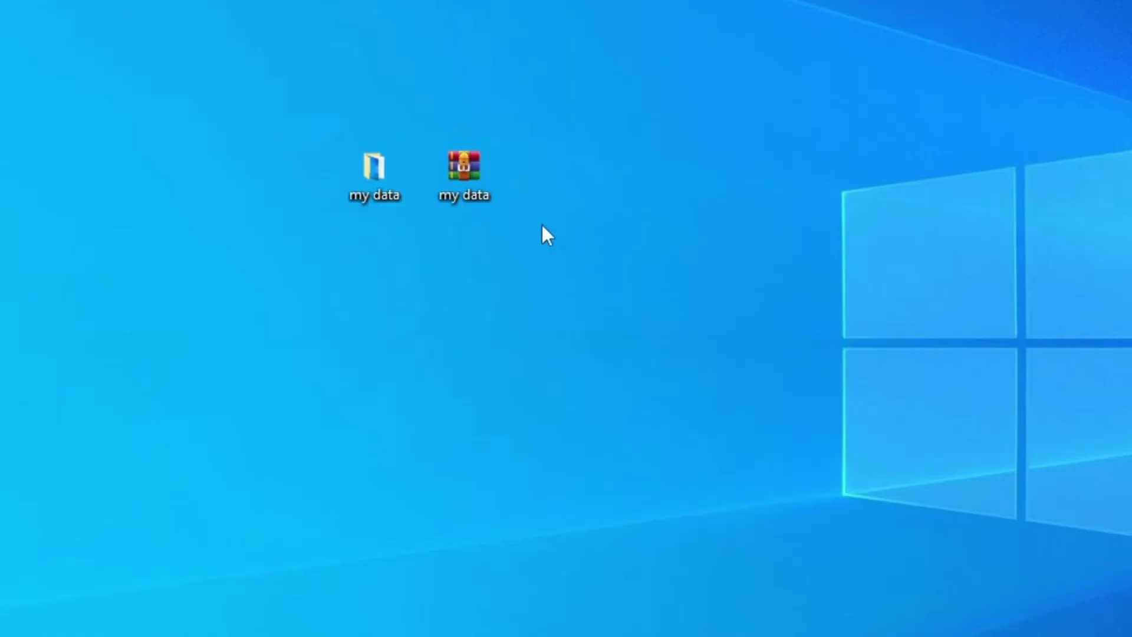
{"action": "double_click", "coordinate": [461, 175]}
{"action": "left_click_drag", "start_coordinate": [507, 118], "coordinate": [476, 80]}
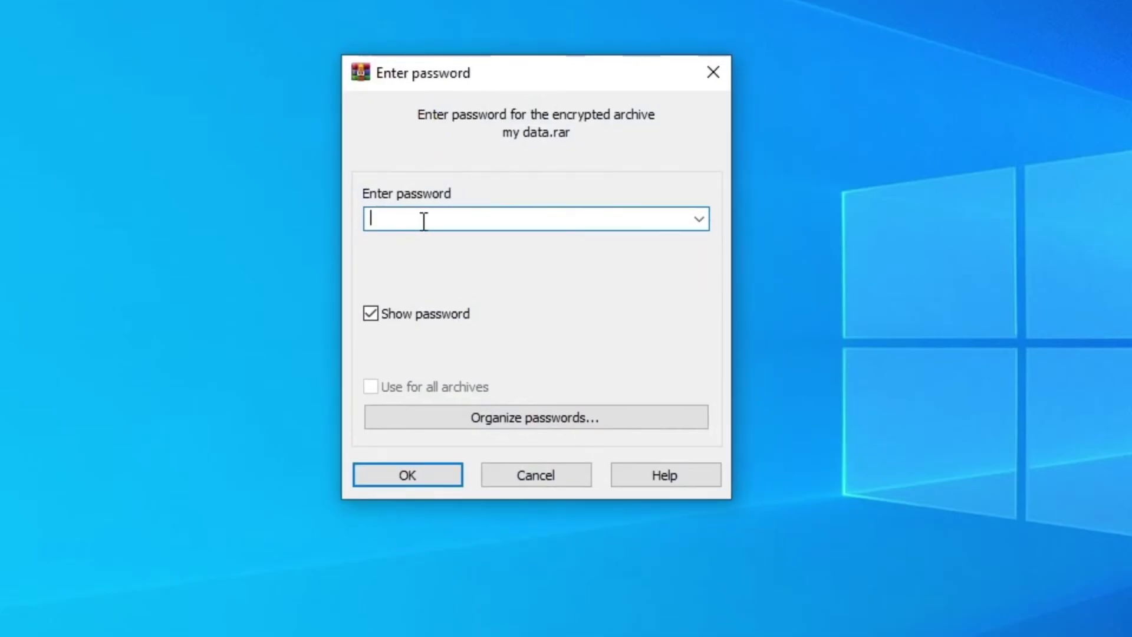
{"action": "type", "text": "pass123"}
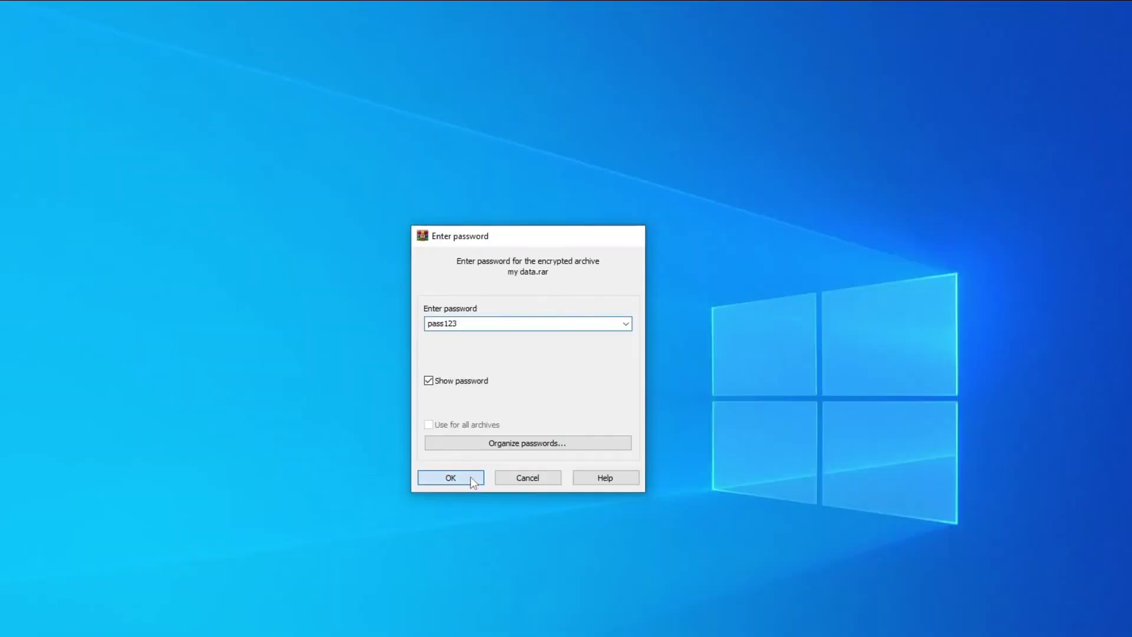
{"action": "left_click", "coordinate": [459, 475]}
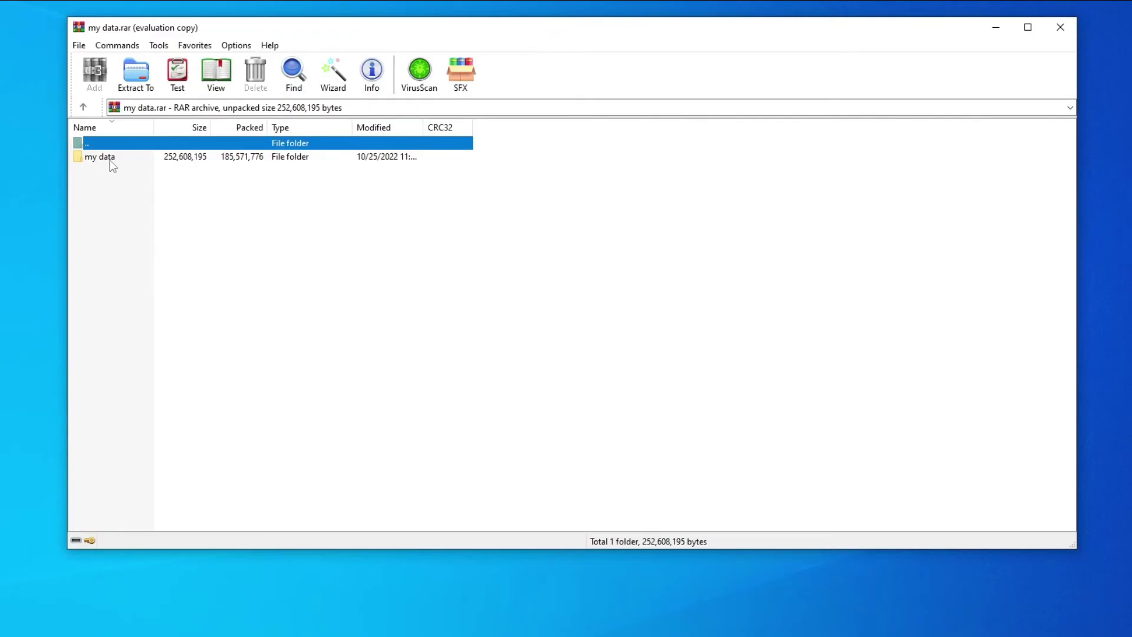
Step: Play the archived MP4 to 01:20 and view personal.txt, closing each afterward
{"action": "double_click", "coordinate": [95, 159]}
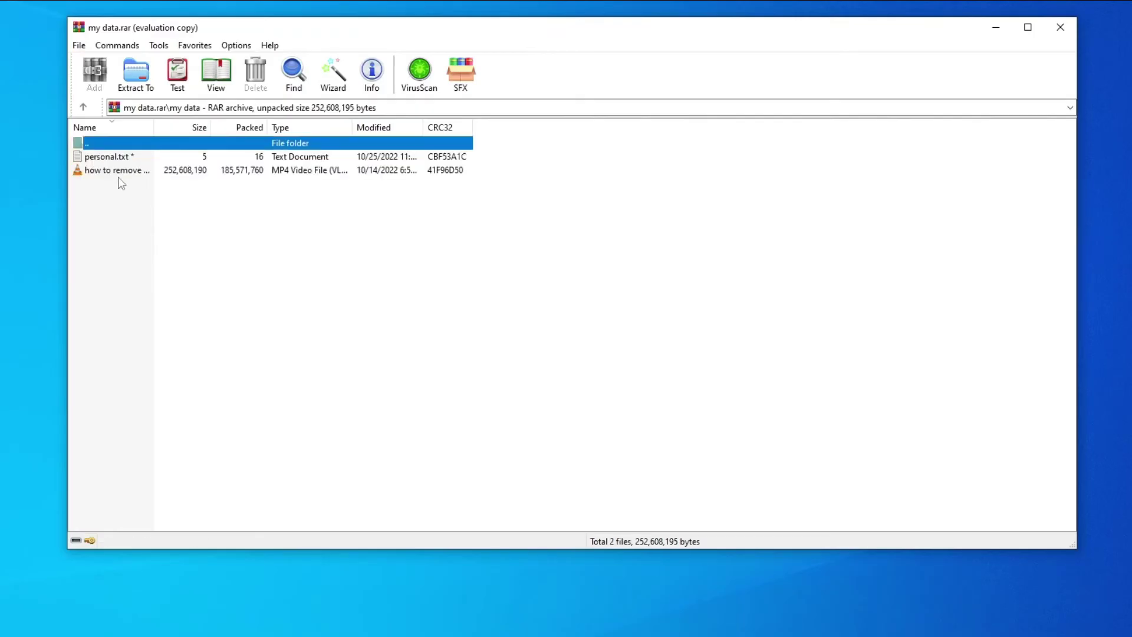
{"action": "double_click", "coordinate": [92, 173]}
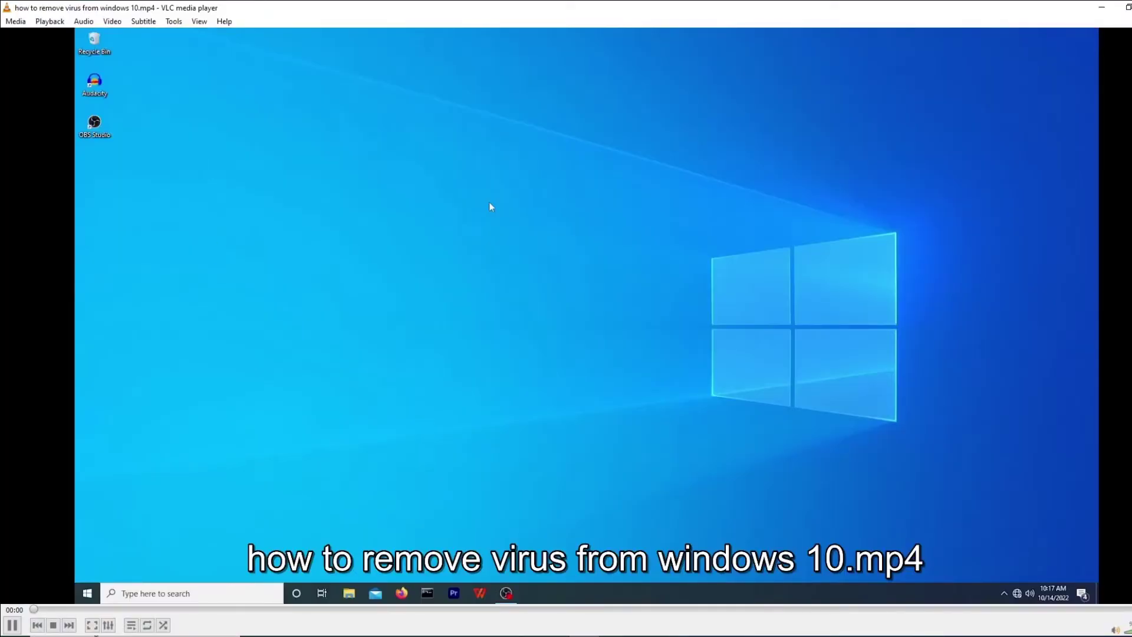
{"action": "left_click_drag", "start_coordinate": [177, 609], "coordinate": [344, 609]}
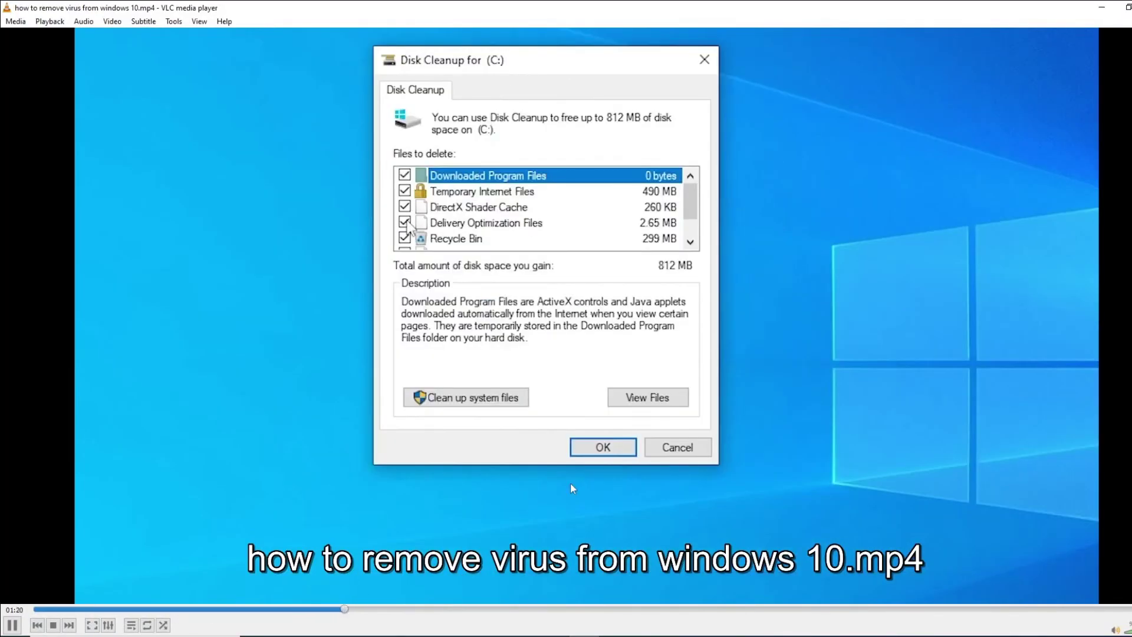
{"action": "key", "text": "alt+F4"}
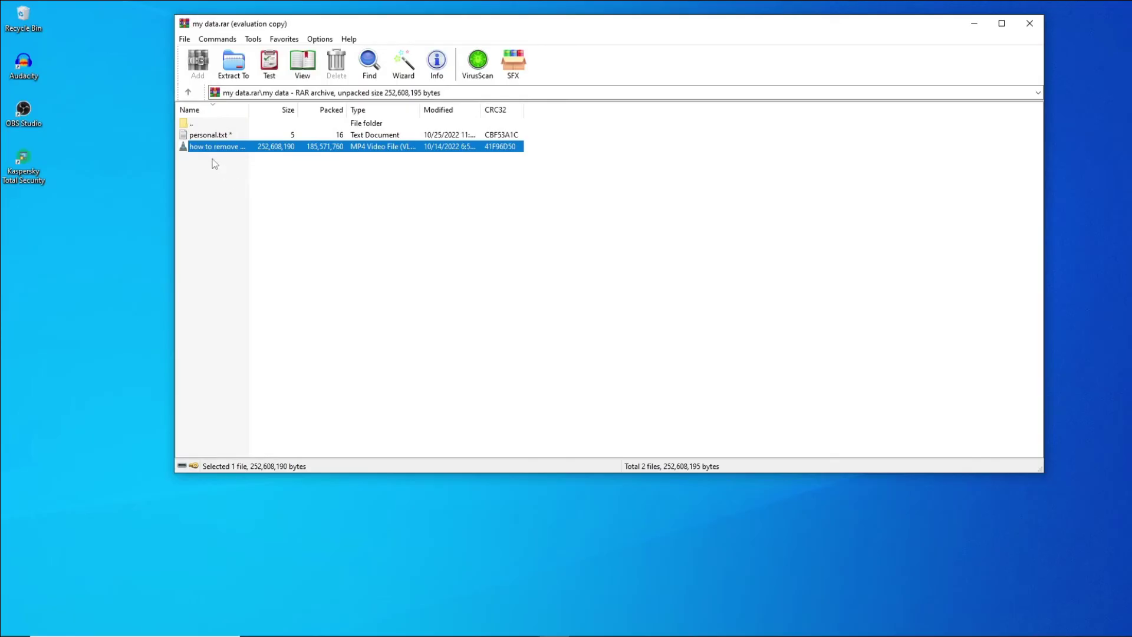
{"action": "double_click", "coordinate": [209, 135]}
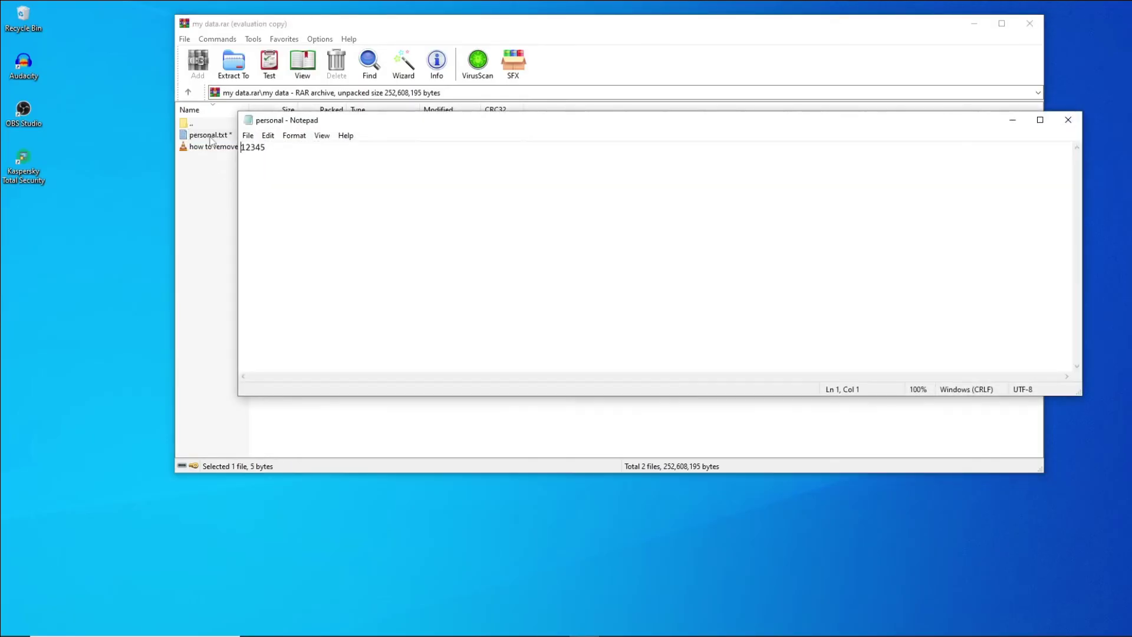
{"action": "left_click", "coordinate": [1069, 119]}
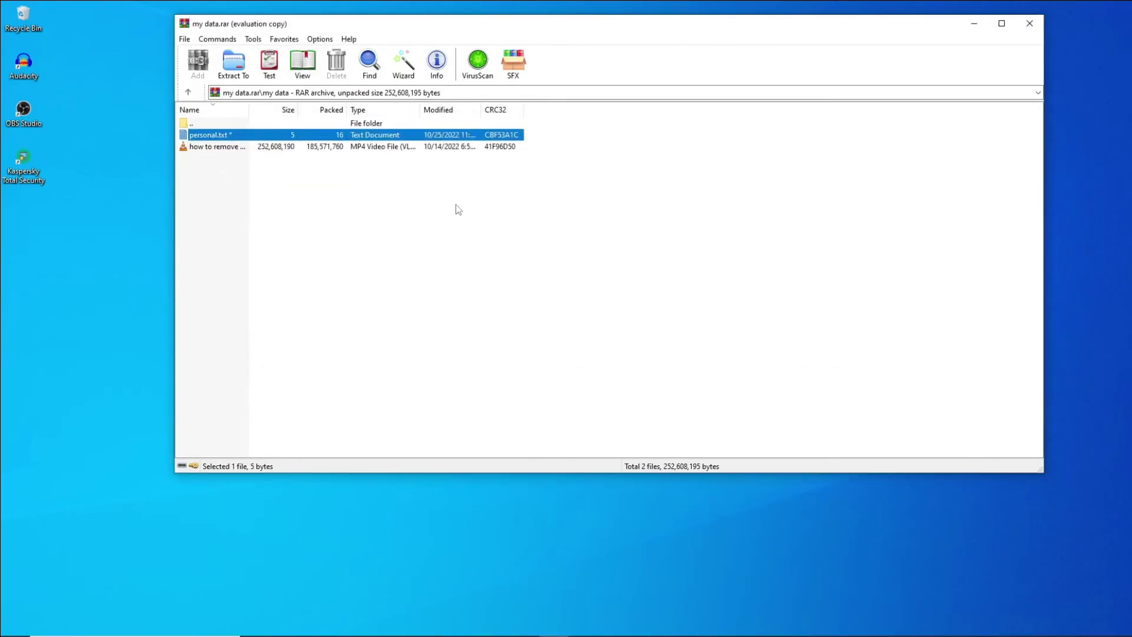
Step: Close WinRAR and reopen my data.rar with a wrong password, triggering Incorrect password
{"action": "left_click", "coordinate": [1030, 24]}
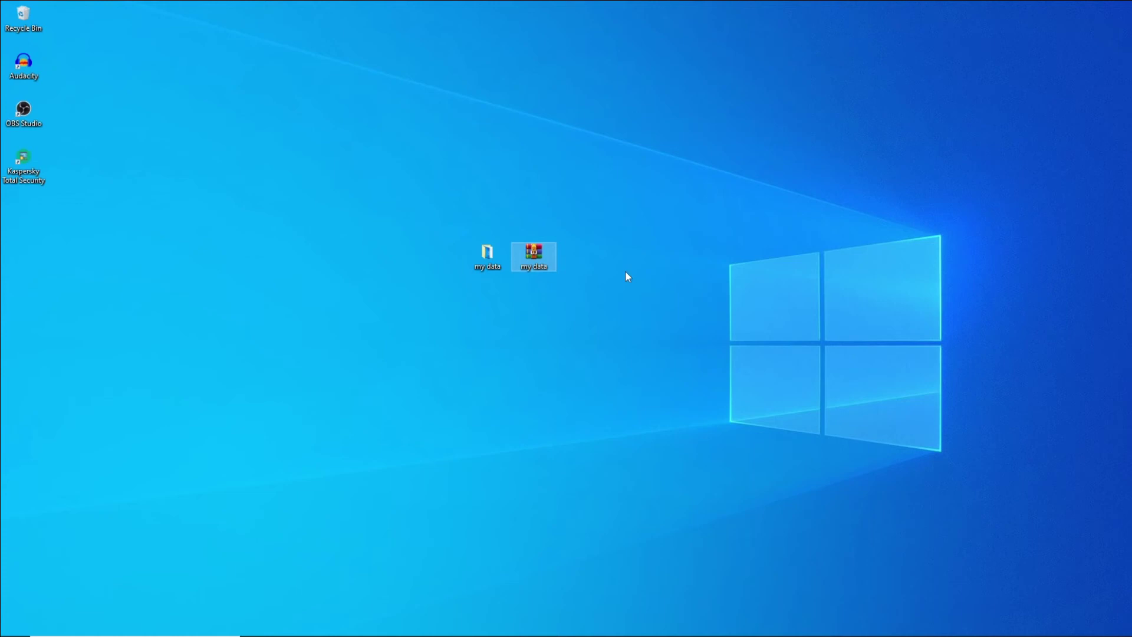
{"action": "double_click", "coordinate": [534, 254]}
{"action": "type", "text": "pass12"}
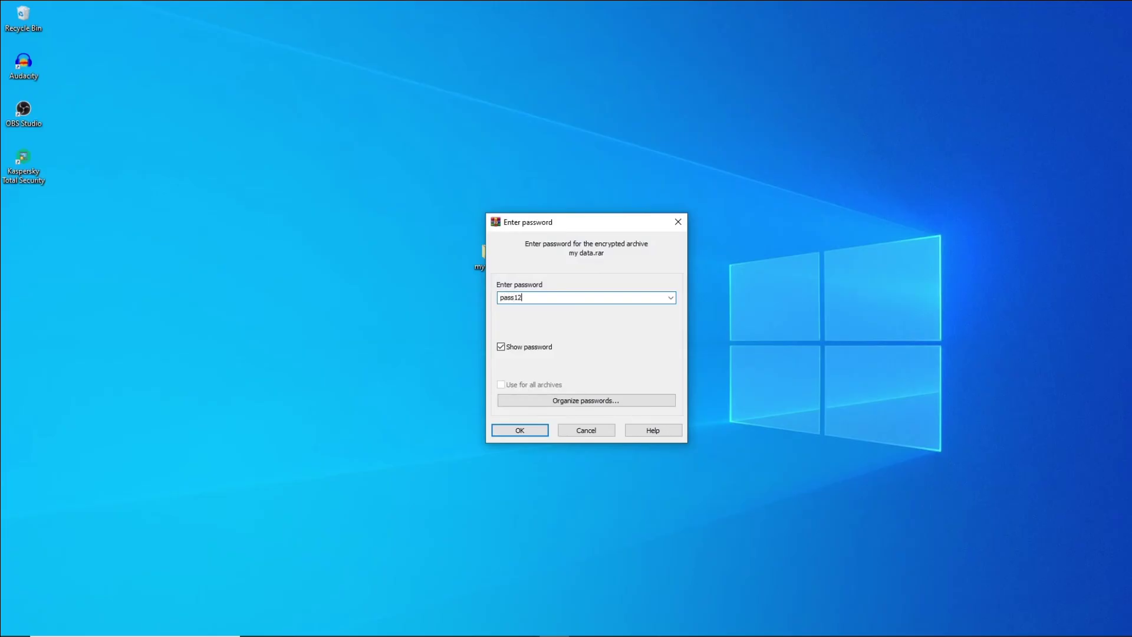
{"action": "type", "text": "34"}
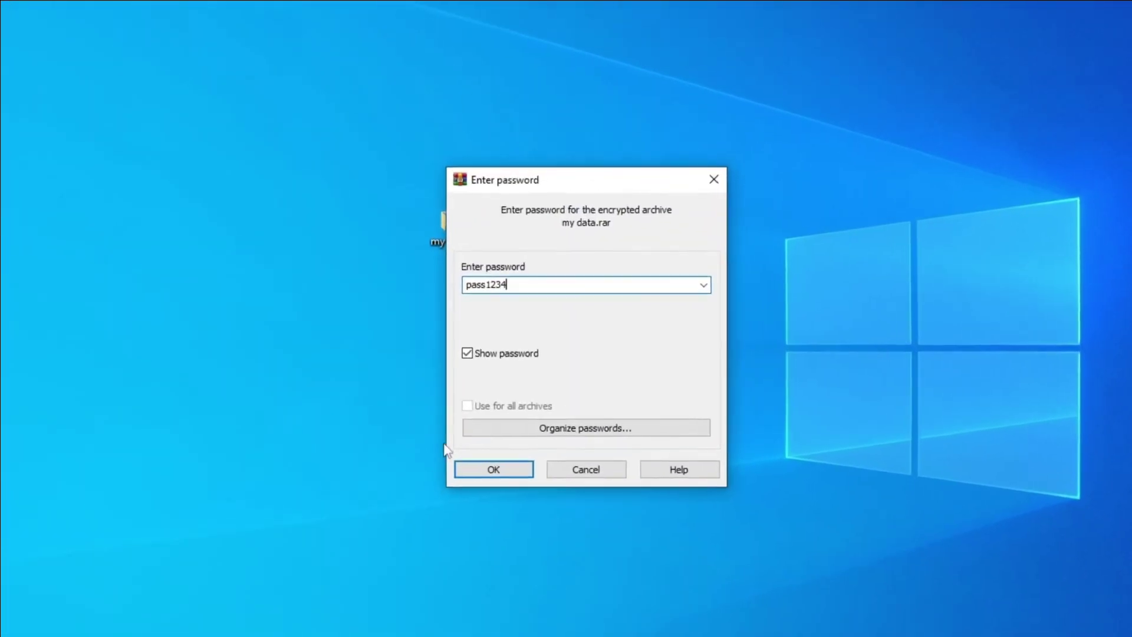
{"action": "left_click", "coordinate": [494, 469]}
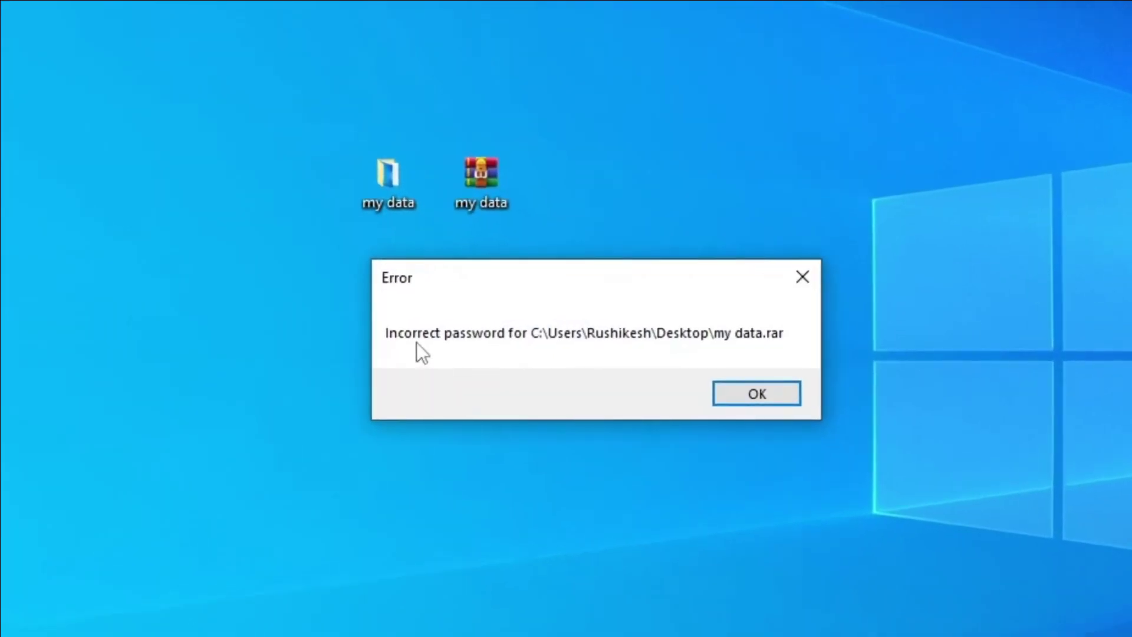
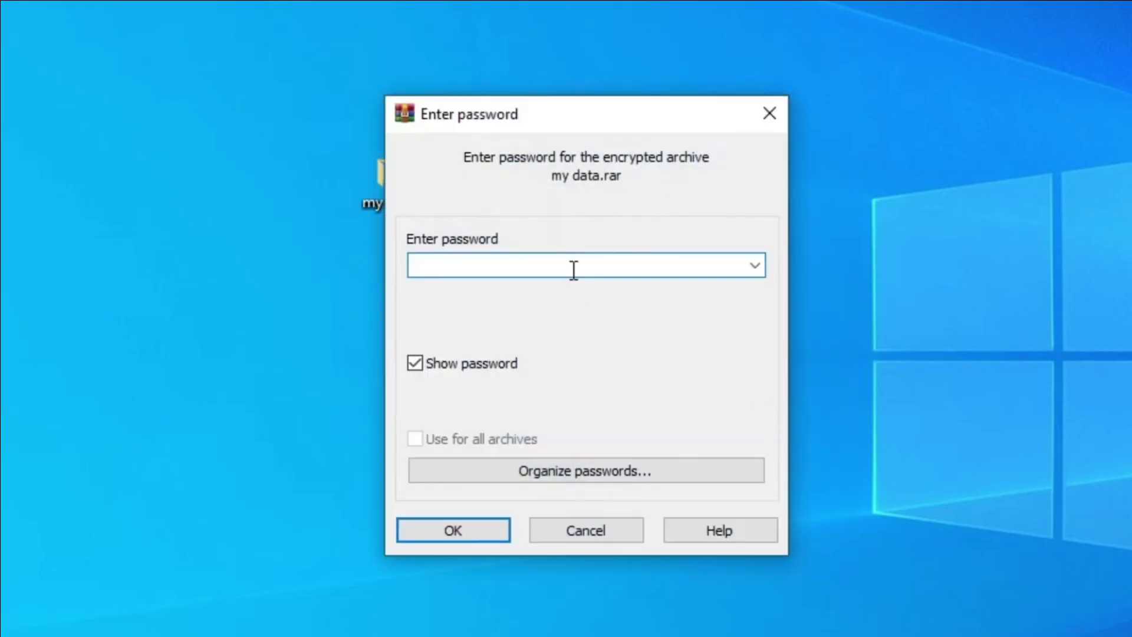
Step: Unlock my data.rar with the archive password, browse its my data folder, then close WinRAR
{"action": "type", "text": "pass123"}
{"action": "left_click", "coordinate": [466, 530]}
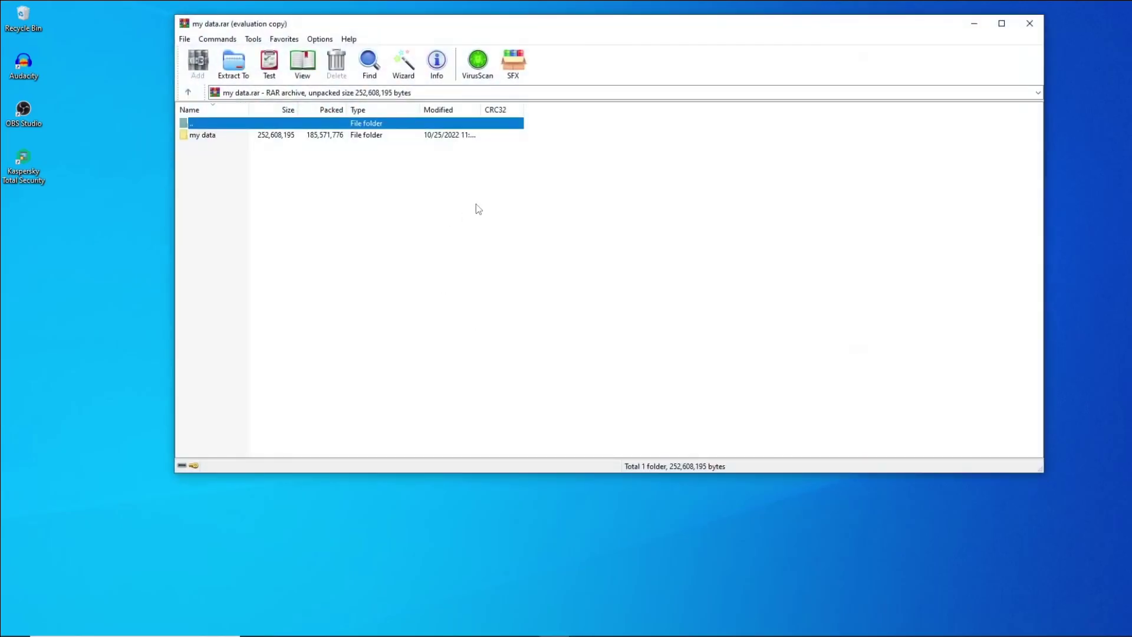
{"action": "double_click", "coordinate": [216, 138]}
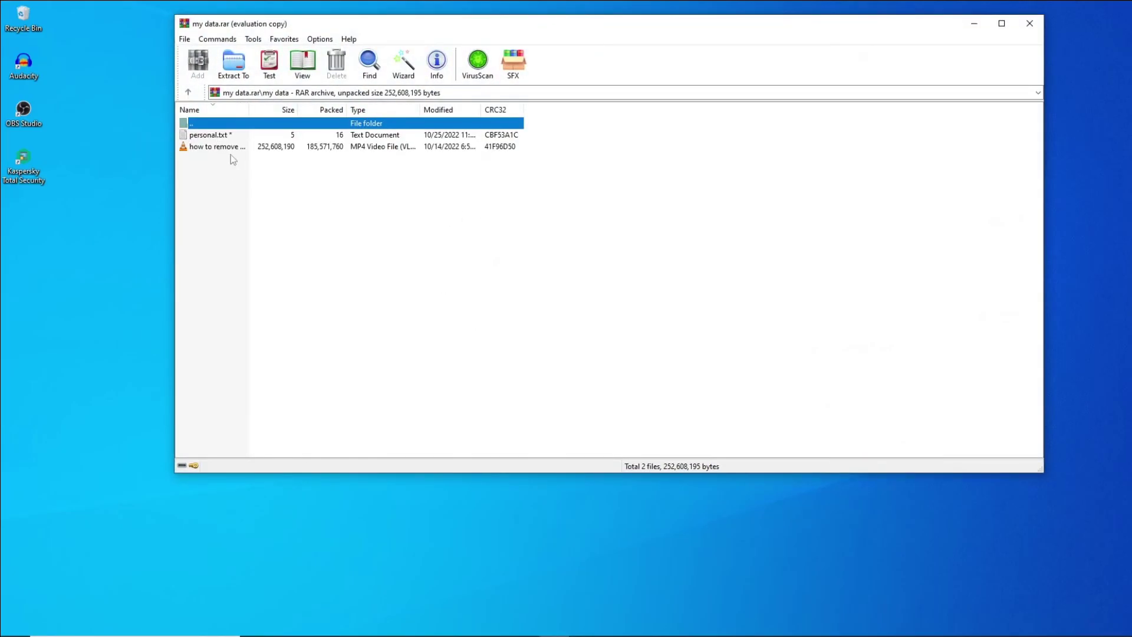
{"action": "left_click", "coordinate": [1029, 25]}
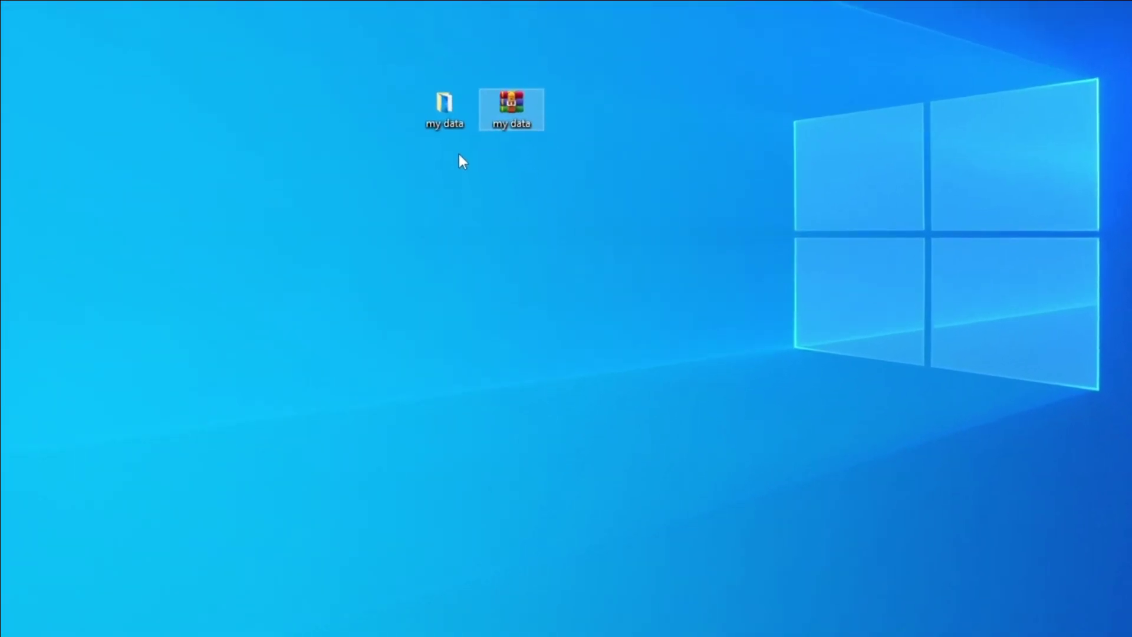
{"action": "left_click_drag", "start_coordinate": [459, 154], "coordinate": [415, 87]}
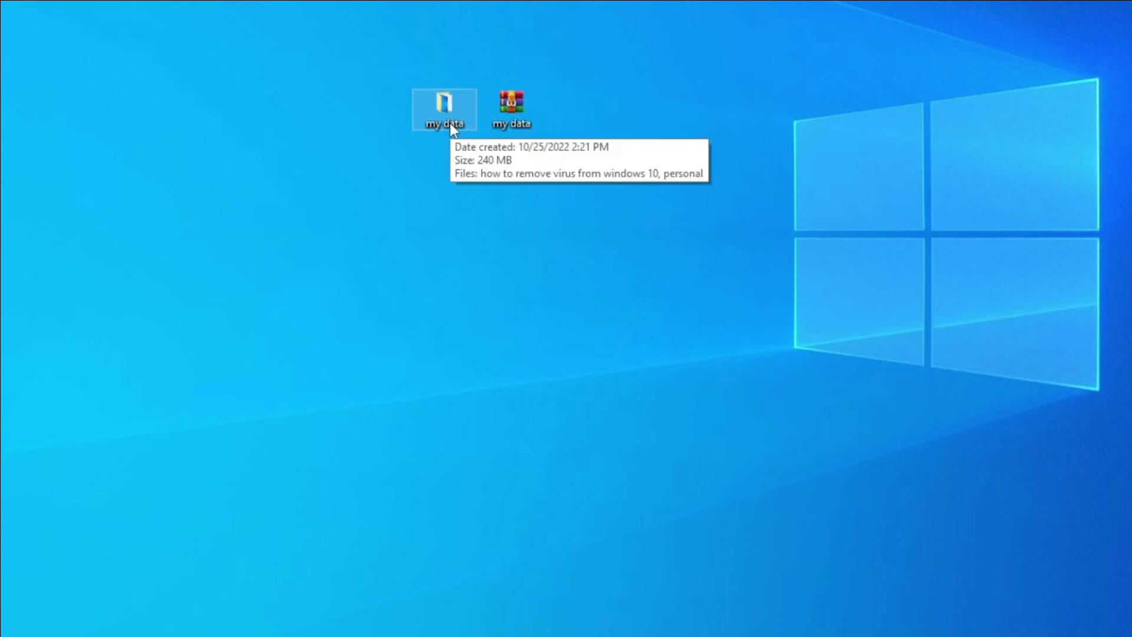
{"action": "left_click", "coordinate": [466, 188]}
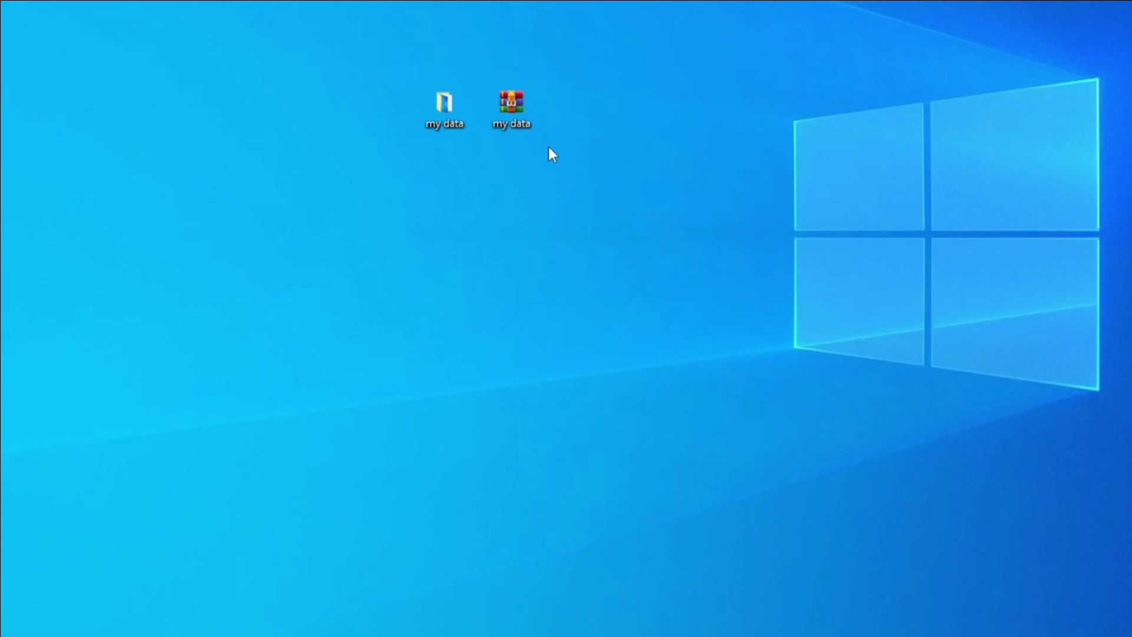
Step: Delete the original unprotected my data folder from the desktop, keeping only my data.rar
{"action": "left_click", "coordinate": [461, 108]}
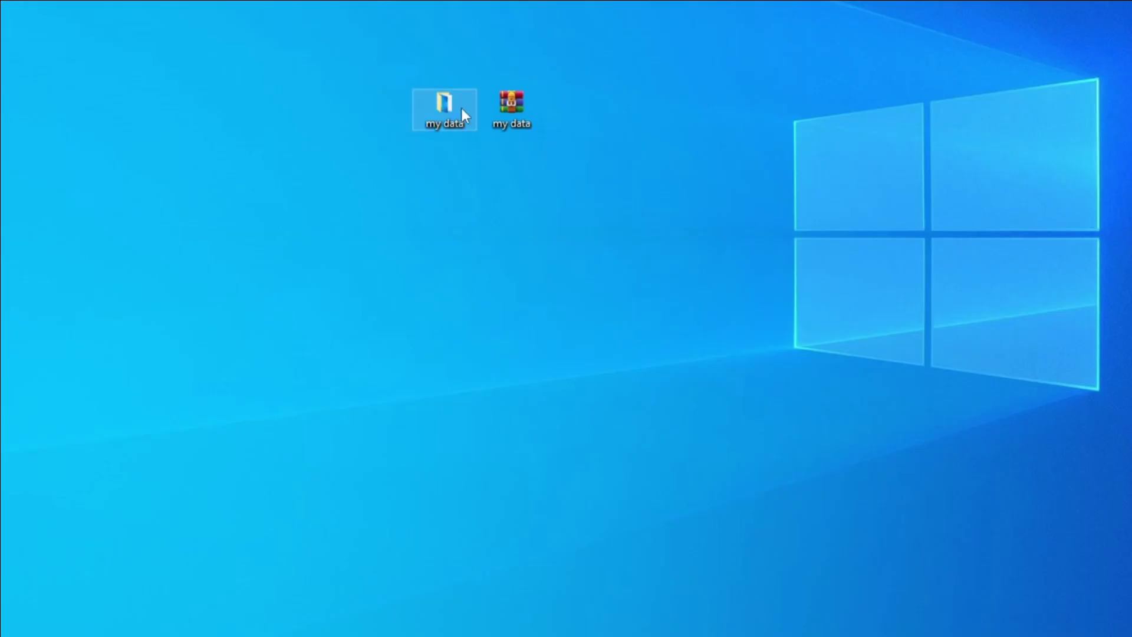
{"action": "key", "text": "shift+F10"}
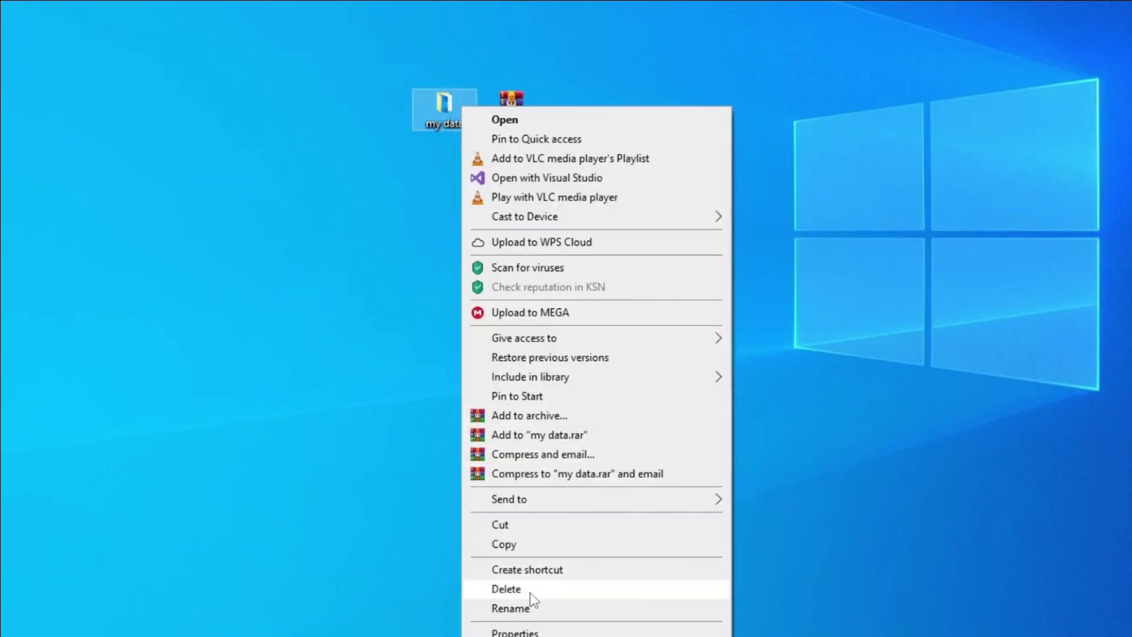
{"action": "left_click", "coordinate": [530, 590]}
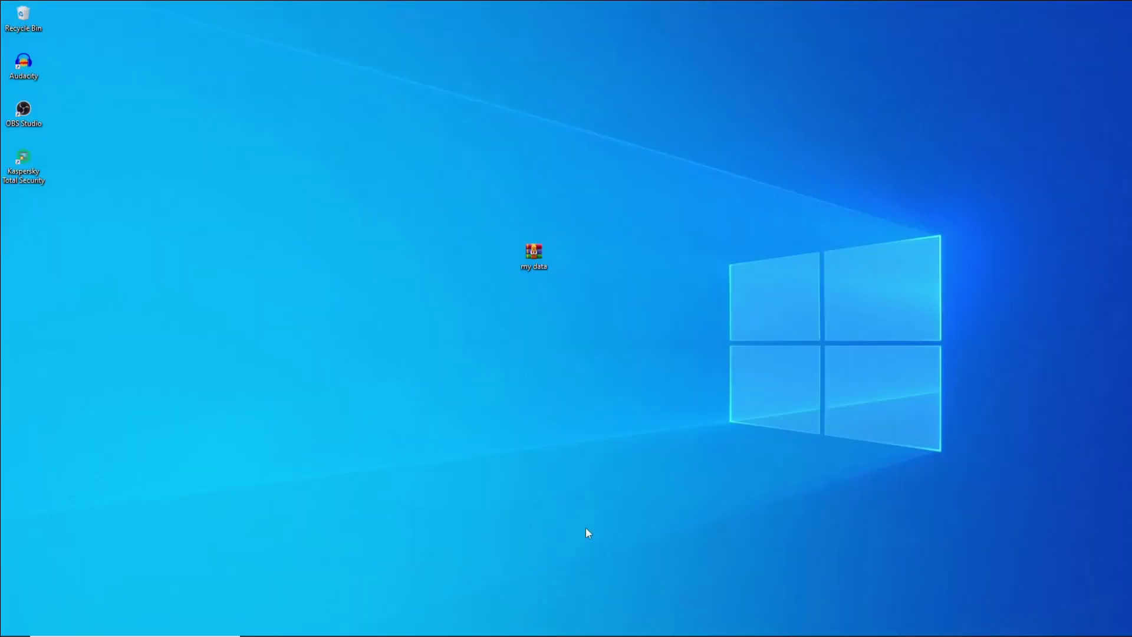